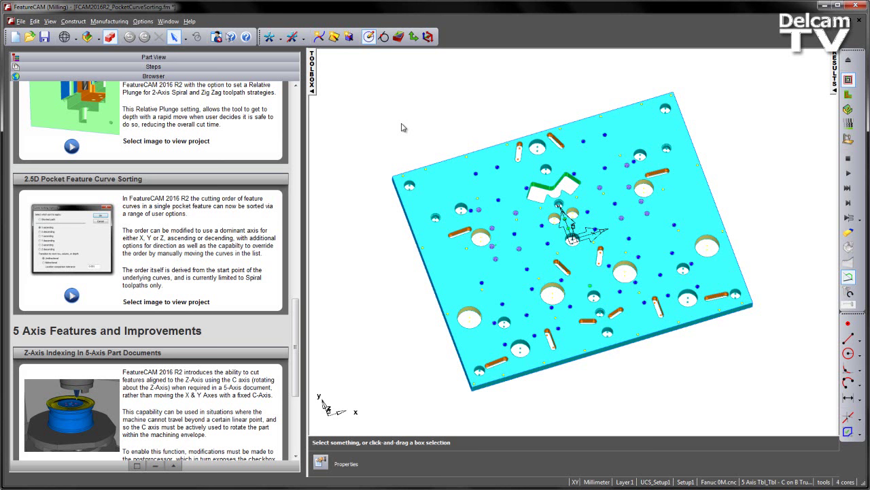
# Step: Show the part's feature tree and exclude every hole pattern under Setup1 from machining
pyautogui.click(151, 57)
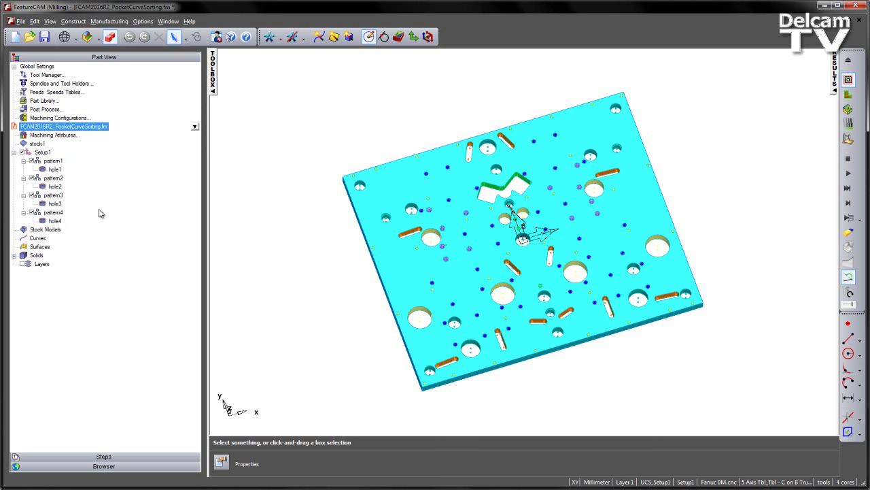
pyautogui.click(42, 152)
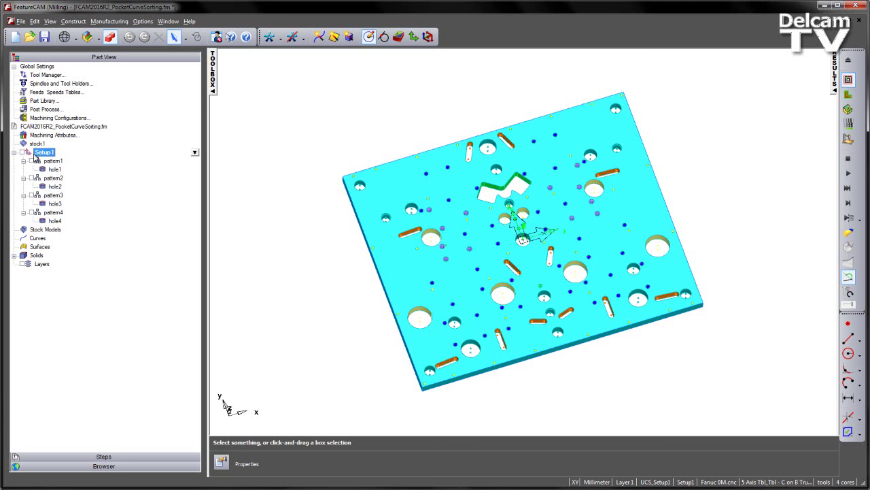
pyautogui.click(279, 158)
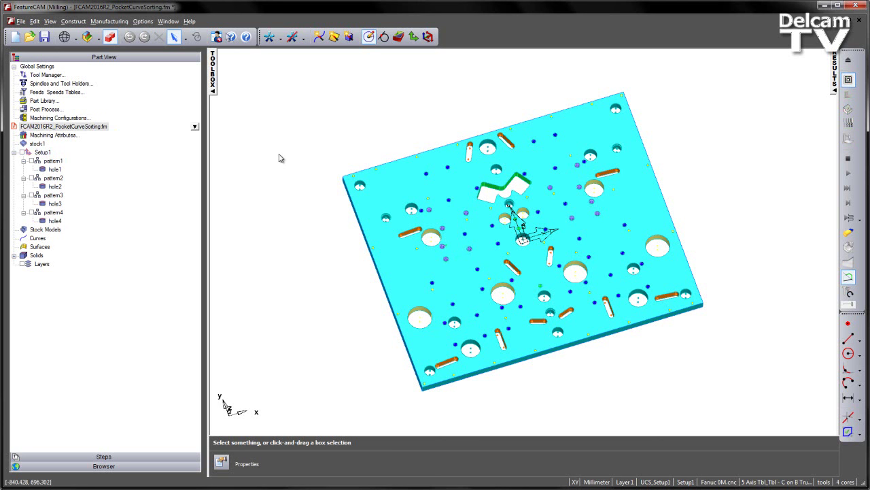
# Step: Select a large yellow hole face near the plate's front corner, then extend the selection to all faces of that color
pyautogui.click(419, 314)
pyautogui.moveTo(479, 285); pyautogui.dragTo(464, 245, button='middle')
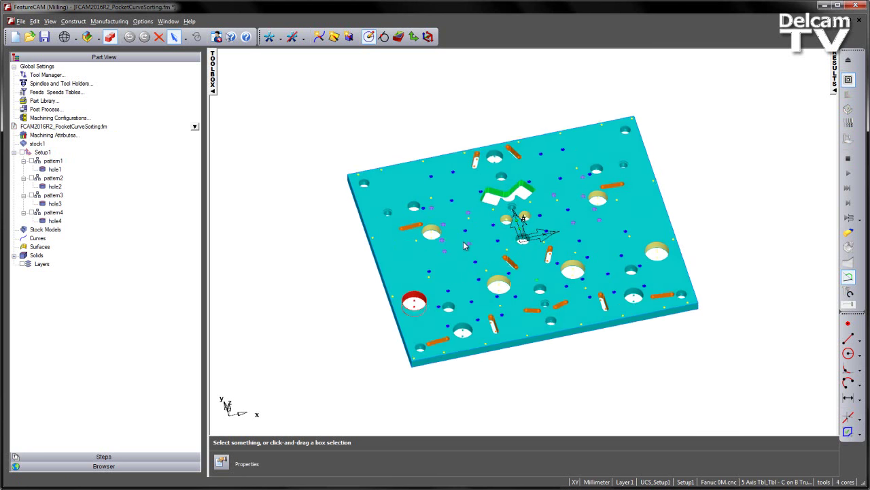
pyautogui.scroll(2, 464, 249)
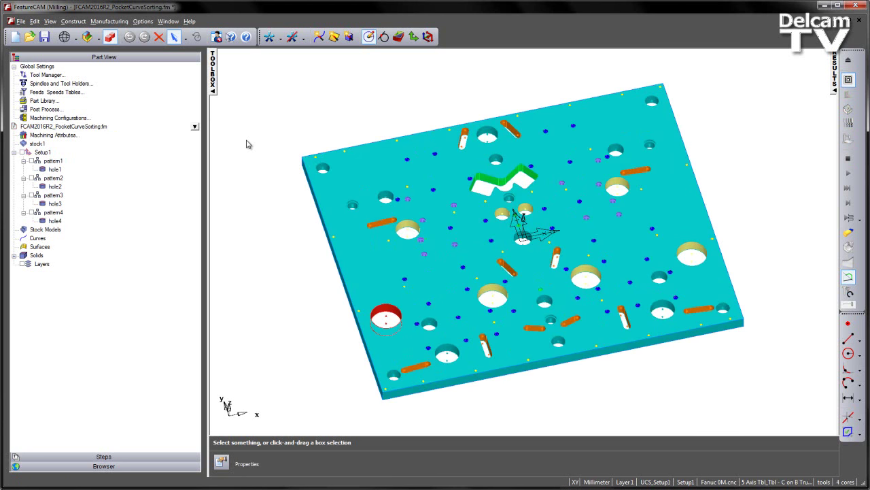
pyautogui.click(36, 21)
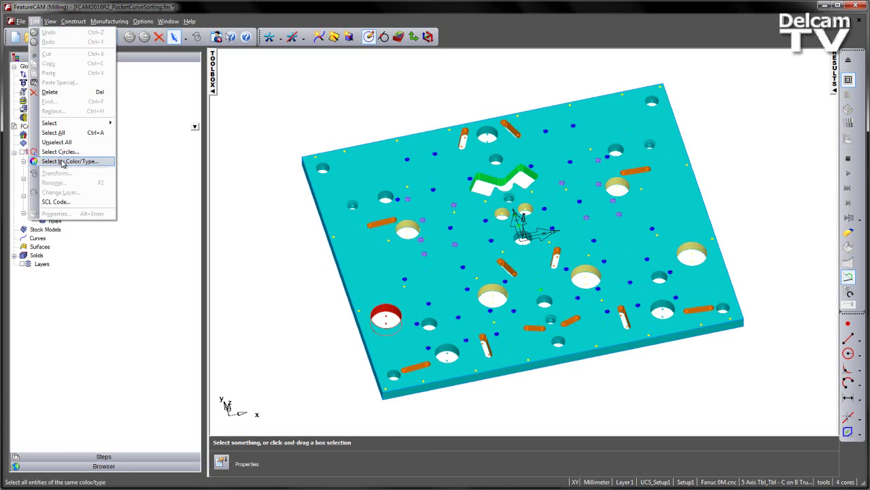
pyautogui.click(63, 162)
pyautogui.click(417, 304)
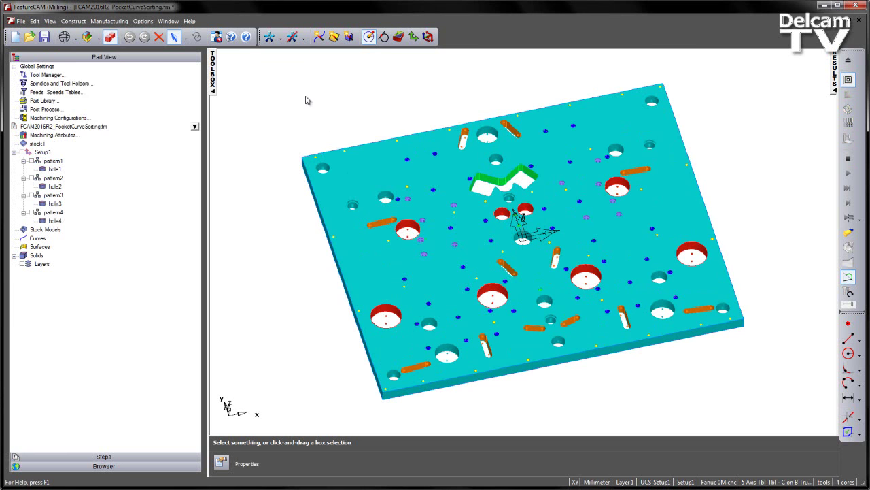
# Step: Create a Pocket feature from the selected yellow hole faces using FeatureRECOGNITION with the side surfaces method
pyautogui.click(398, 37)
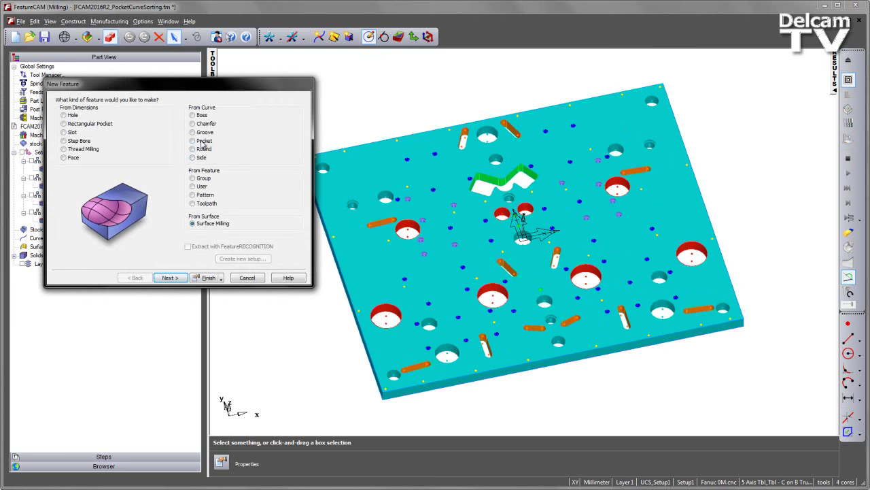
pyautogui.click(202, 141)
pyautogui.click(189, 246)
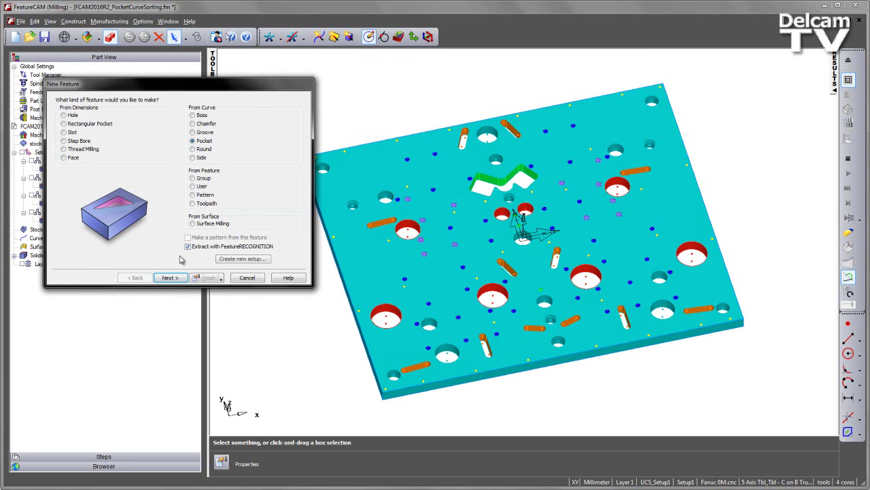
pyautogui.click(178, 277)
pyautogui.click(178, 278)
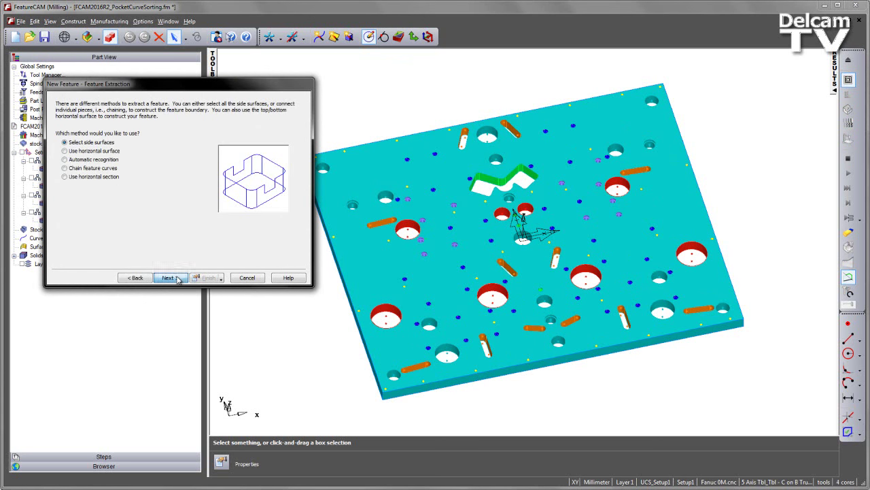
pyautogui.click(207, 277)
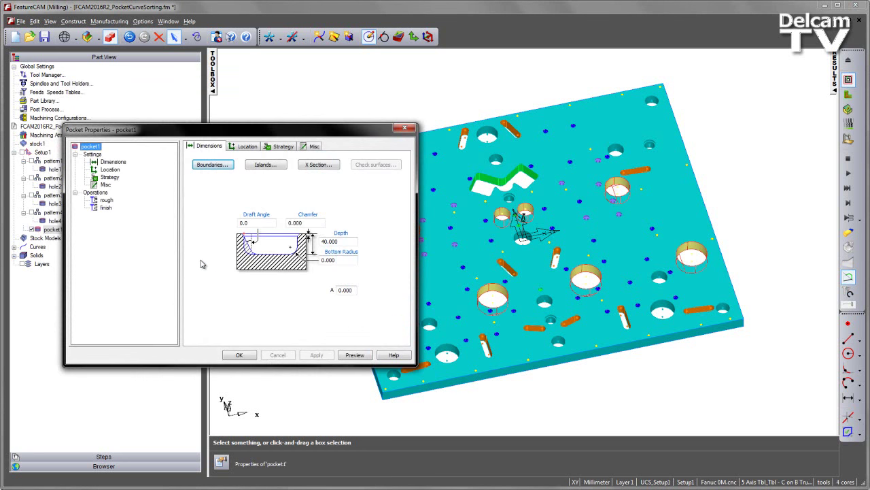
pyautogui.click(241, 355)
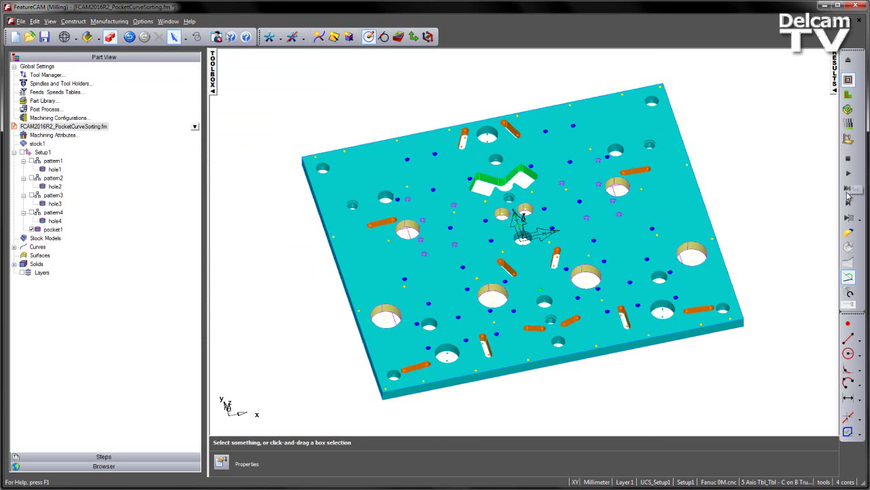
# Step: Simulate the new pocket's toolpath to examine its default cutting order, and stop the simulation
pyautogui.click(847, 202)
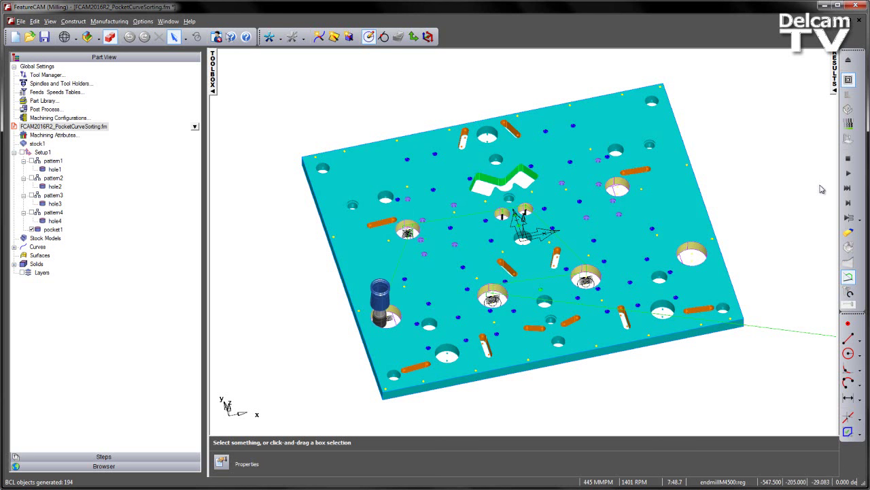
pyautogui.click(848, 159)
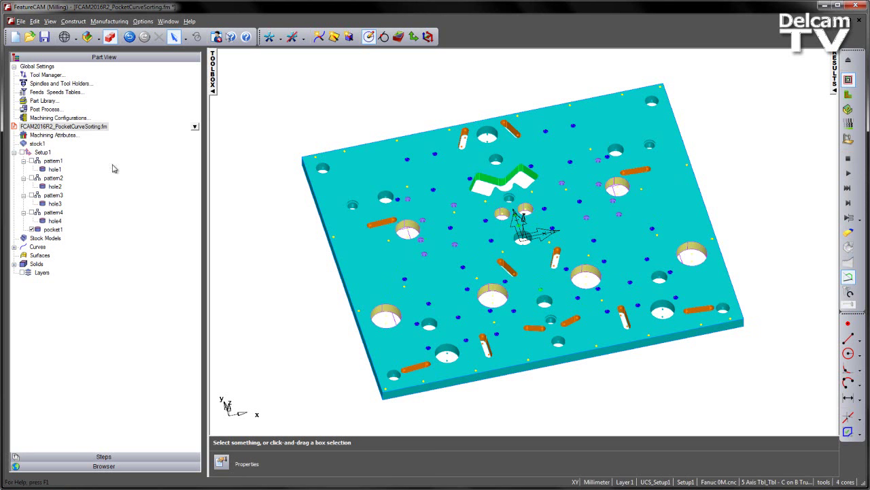
# Step: Switch pocket1's boundary curves to manual ordering and sort them by X ascending with unidirectional transition
pyautogui.doubleClick(54, 229)
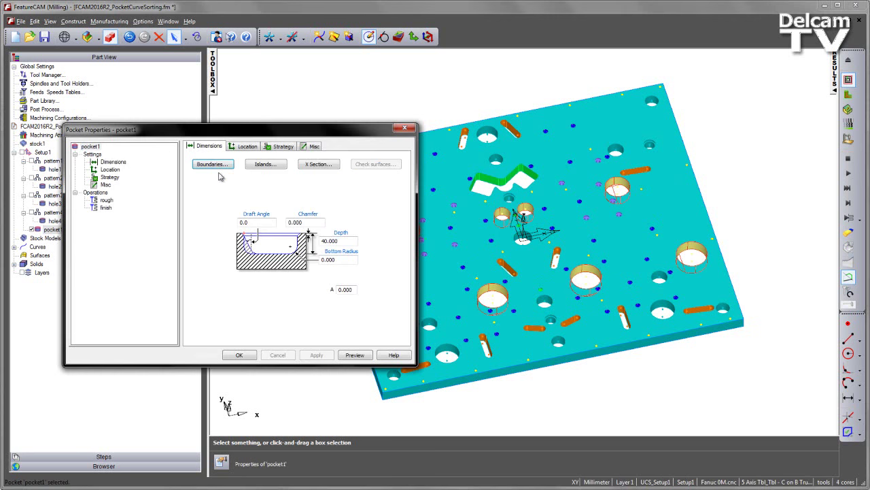
pyautogui.click(219, 170)
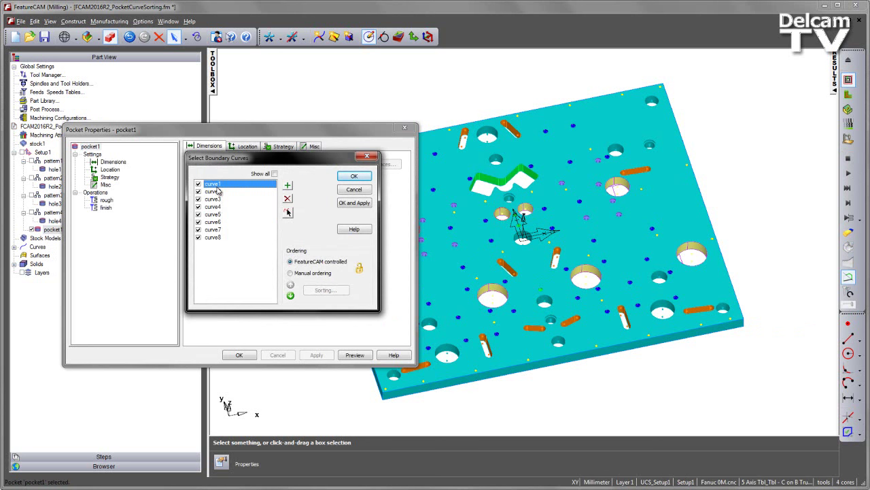
pyautogui.click(216, 238)
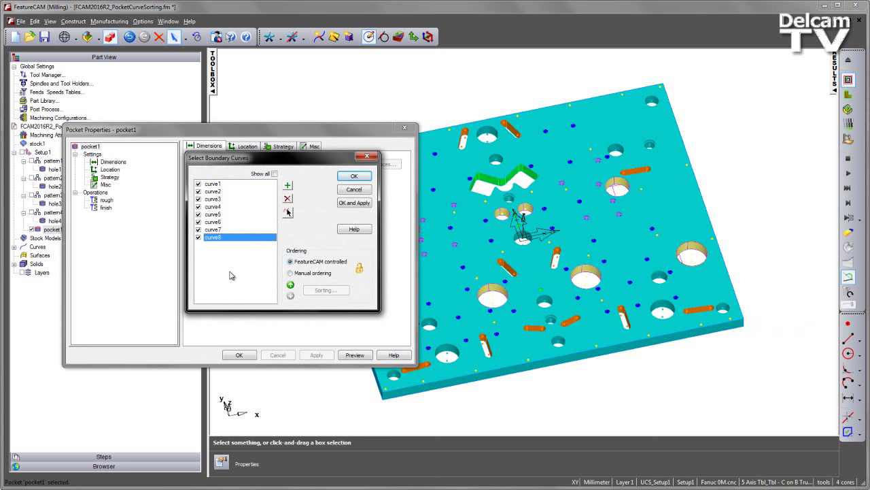
pyautogui.click(301, 274)
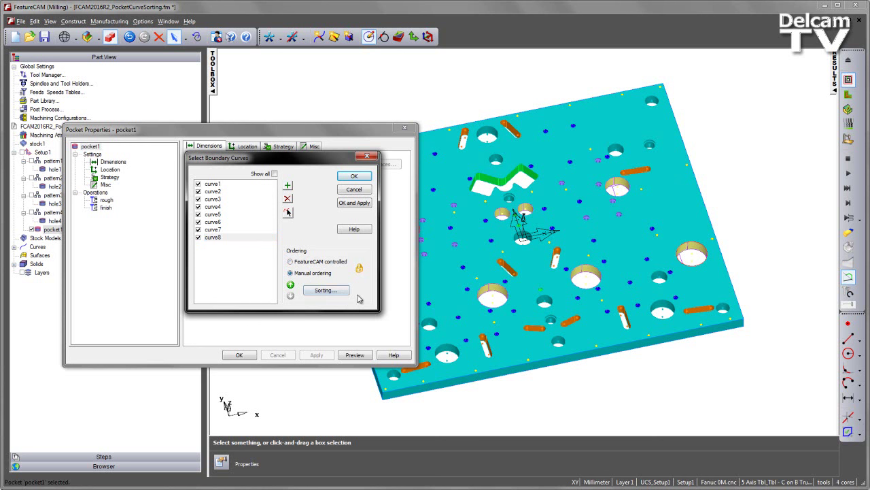
pyautogui.click(337, 292)
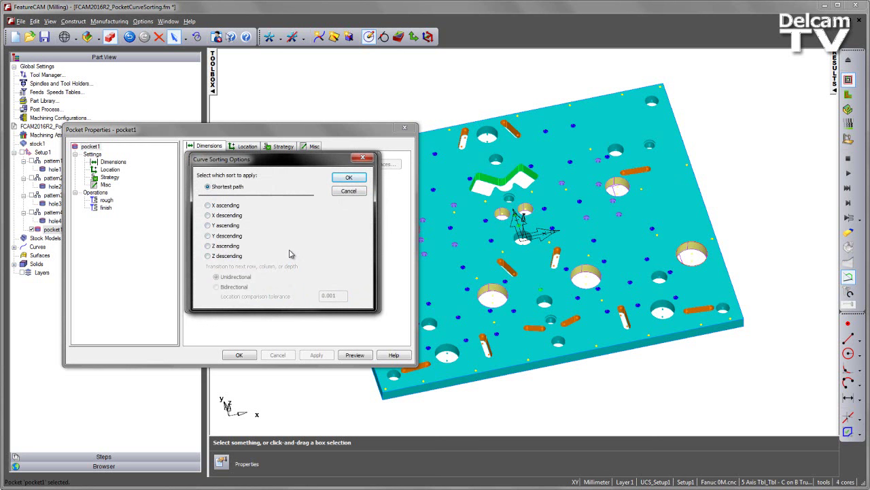
pyautogui.click(207, 204)
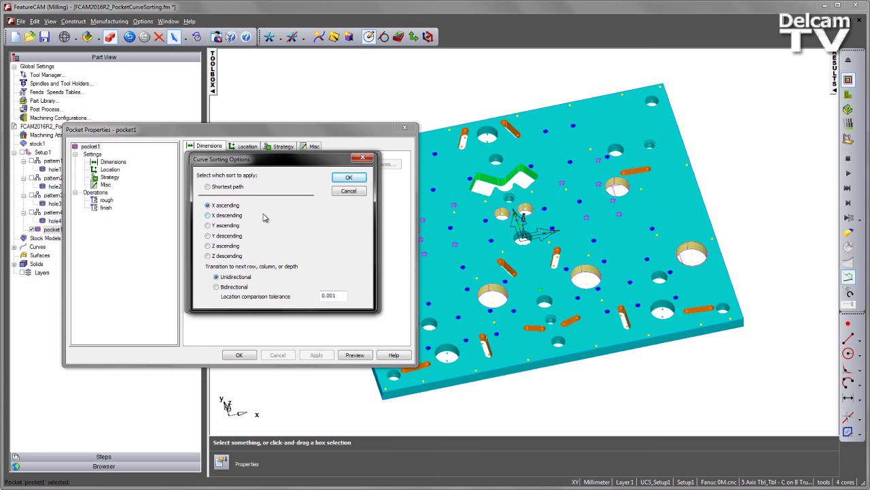
pyautogui.click(348, 178)
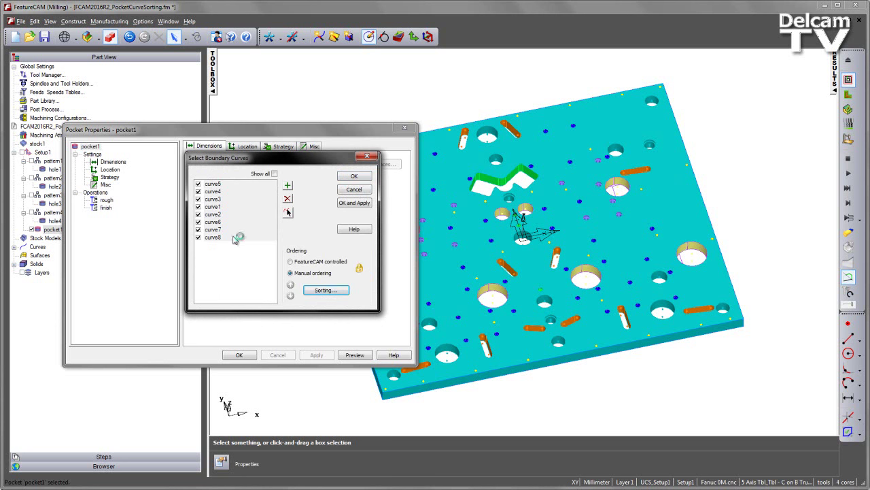
pyautogui.click(357, 177)
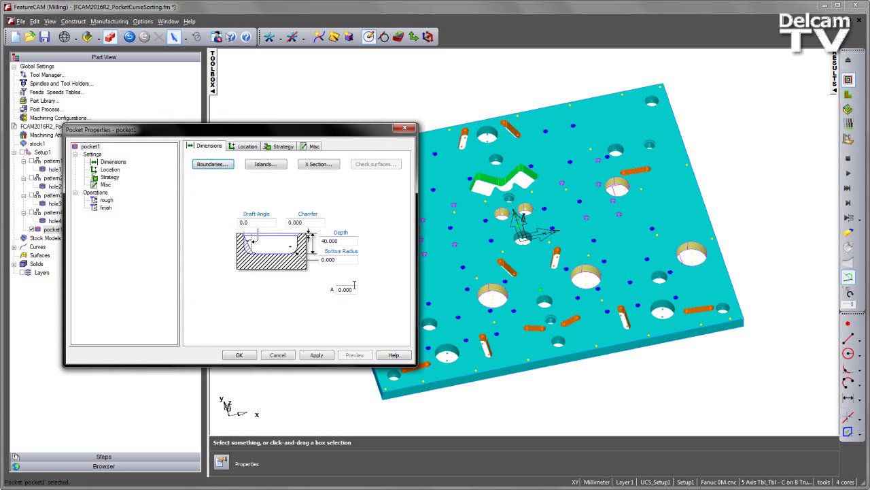
pyautogui.click(238, 355)
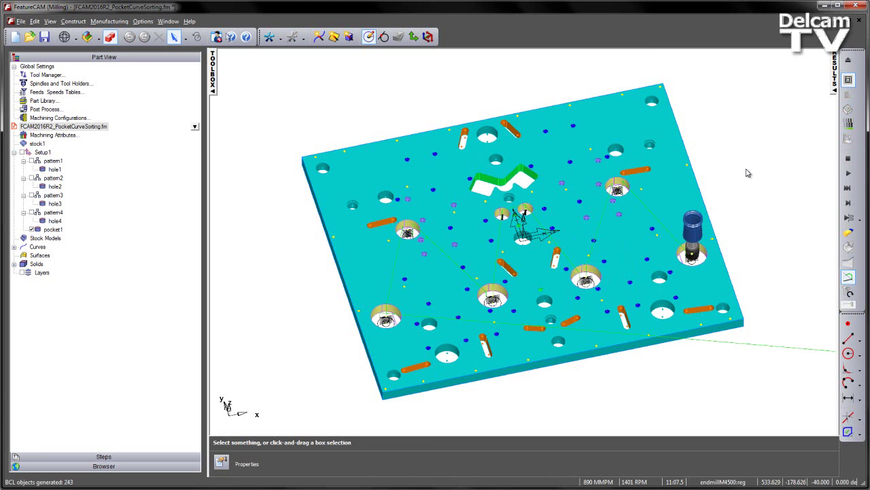
# Step: Examine the simulated cutting order of pocket1 from above, and abort the simulation
pyautogui.moveTo(746, 176); pyautogui.dragTo(748, 182, button='middle')
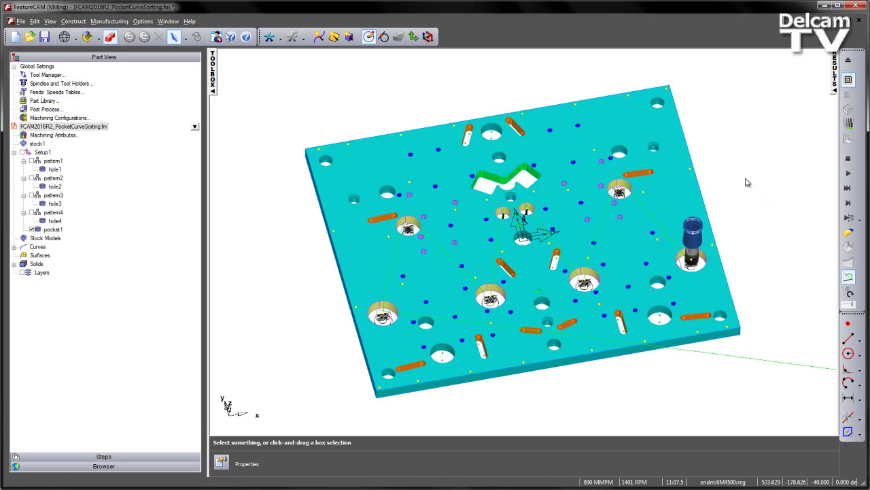
pyautogui.hotkey('ctrl', 't')
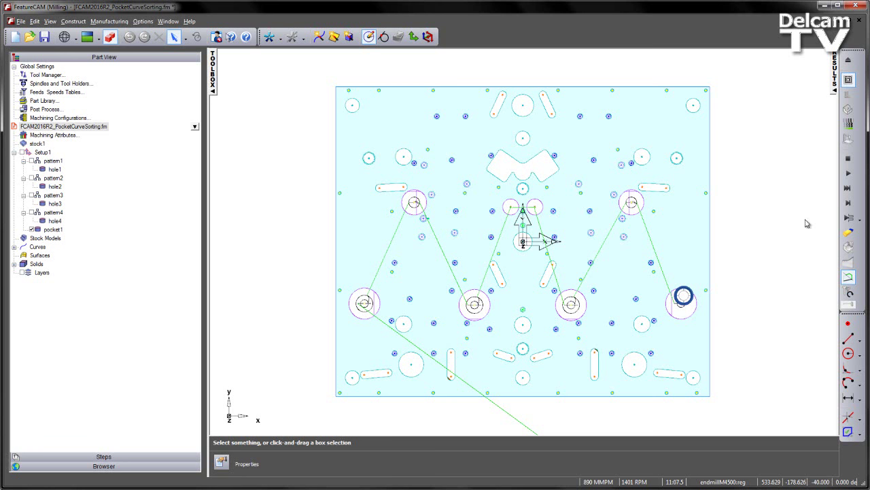
pyautogui.click(849, 160)
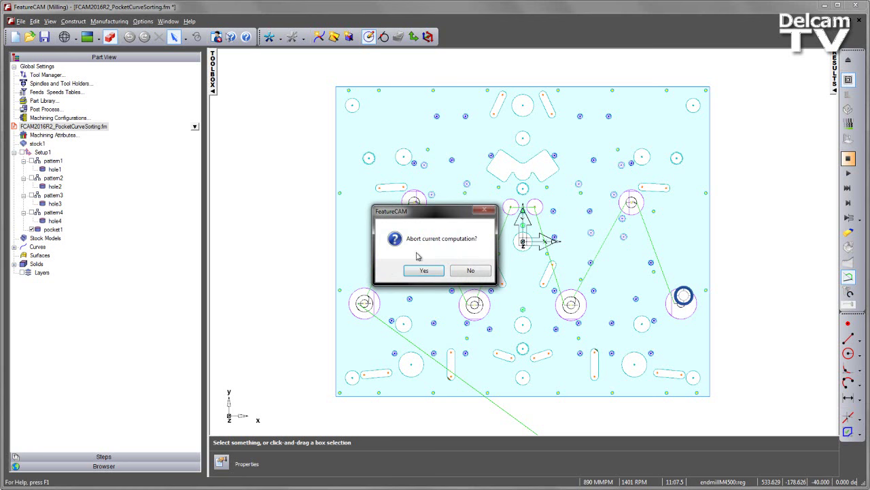
pyautogui.click(423, 269)
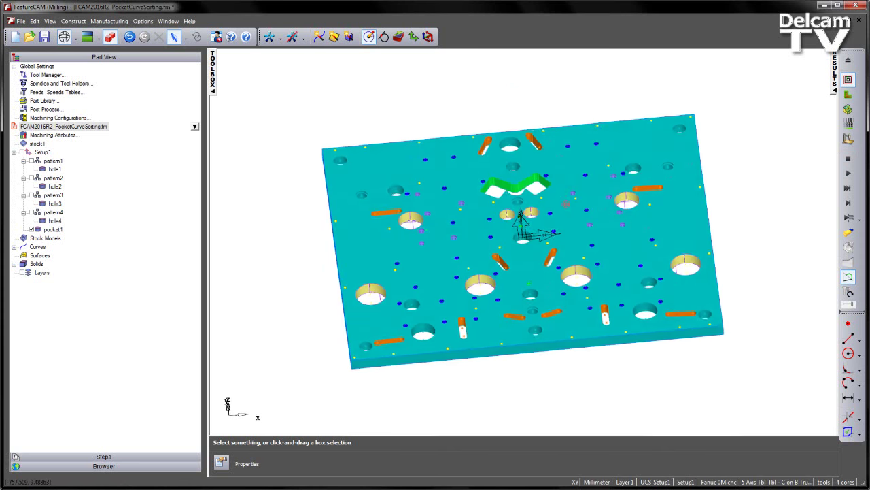
# Step: Select an orange slot face and use Select by Color/Type to select all solid faces of that color
pyautogui.click(393, 208)
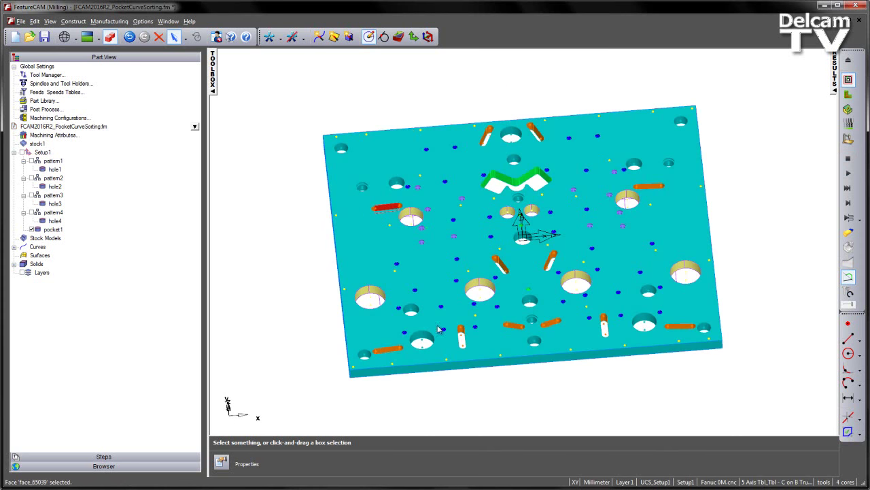
pyautogui.click(34, 21)
pyautogui.click(76, 161)
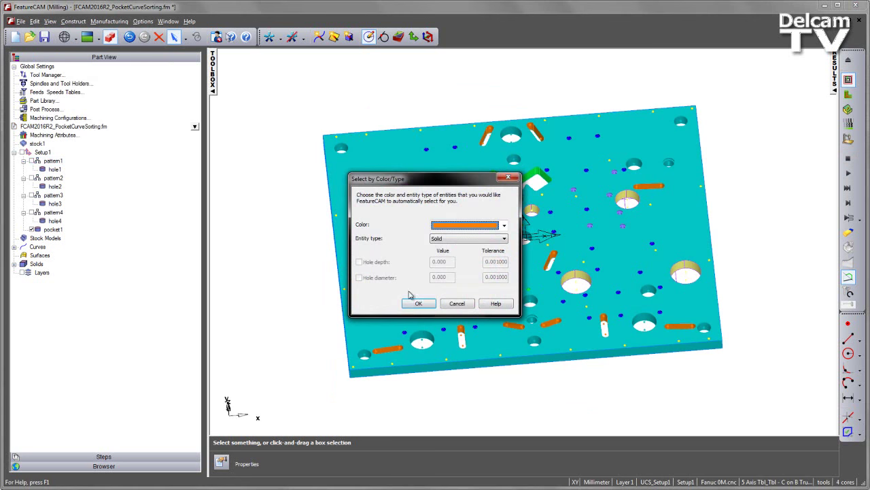
pyautogui.click(418, 305)
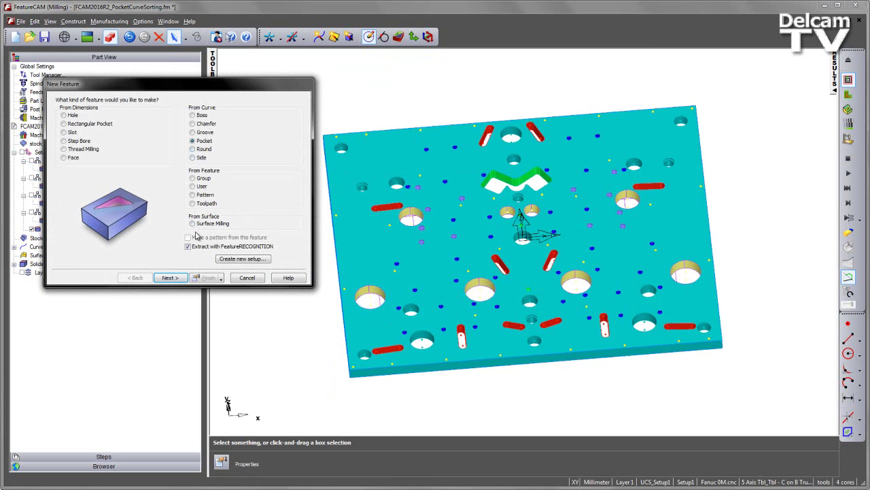
# Step: Create a second Pocket feature from the selected orange slot faces using FeatureRECOGNITION with the side surfaces method
pyautogui.click(178, 278)
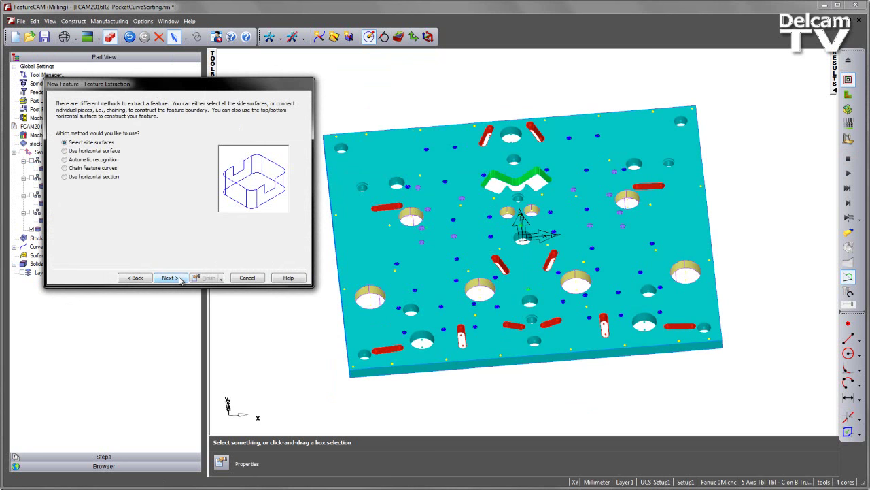
pyautogui.click(170, 277)
pyautogui.click(207, 277)
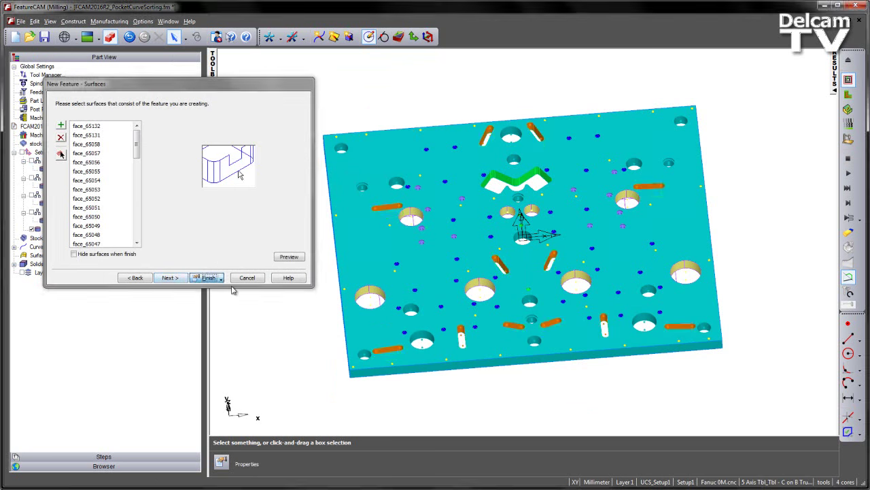
pyautogui.click(238, 355)
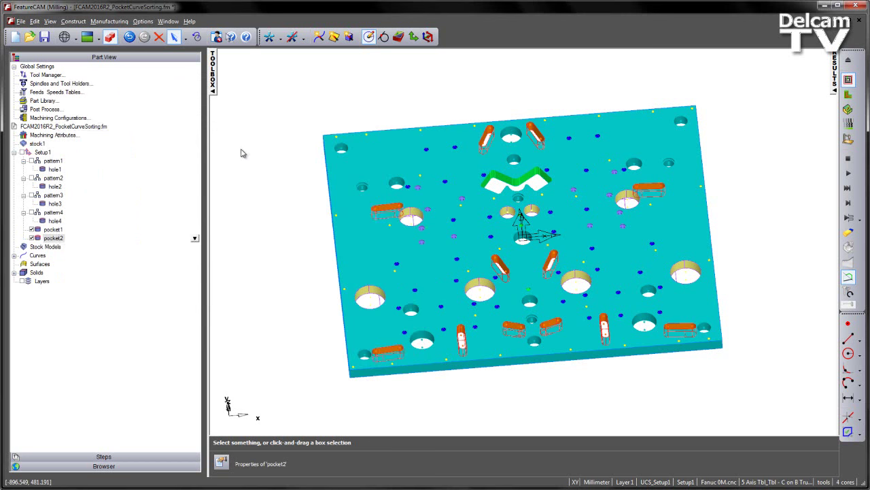
# Step: Exclude pocket1 from machining in Setup1 and clear the selection
pyautogui.click(31, 229)
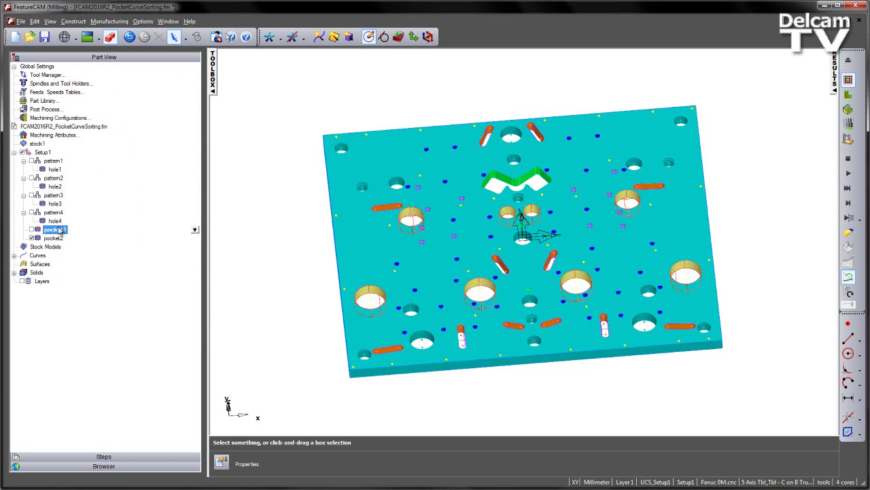
pyautogui.click(283, 131)
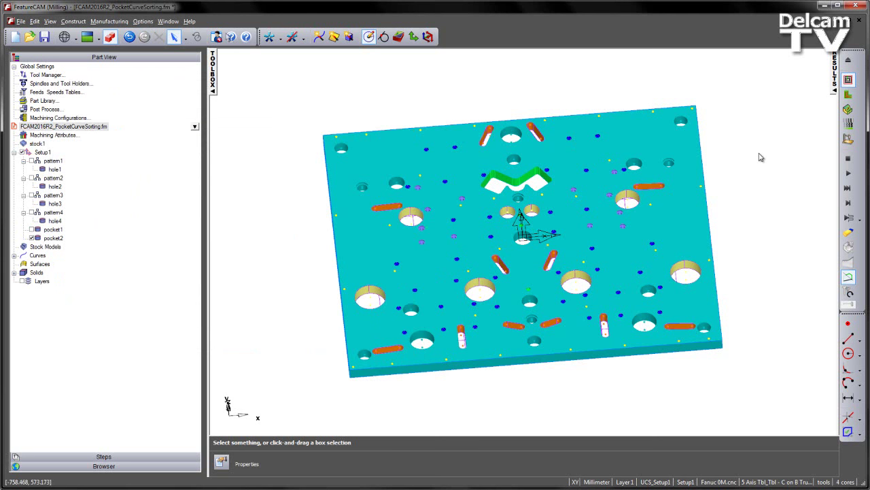
# Step: Simulate pocket2's centerline toolpath to examine the default cutting order of its slots, and abort the simulation
pyautogui.press('F5')
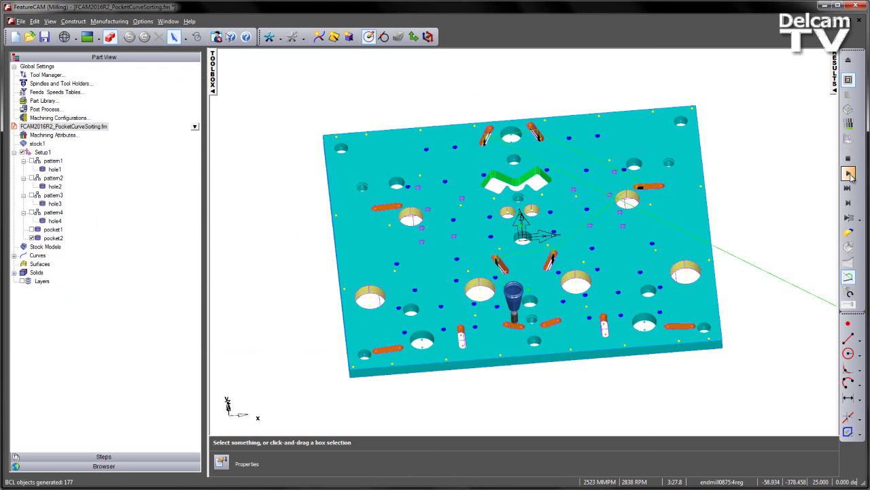
pyautogui.click(849, 175)
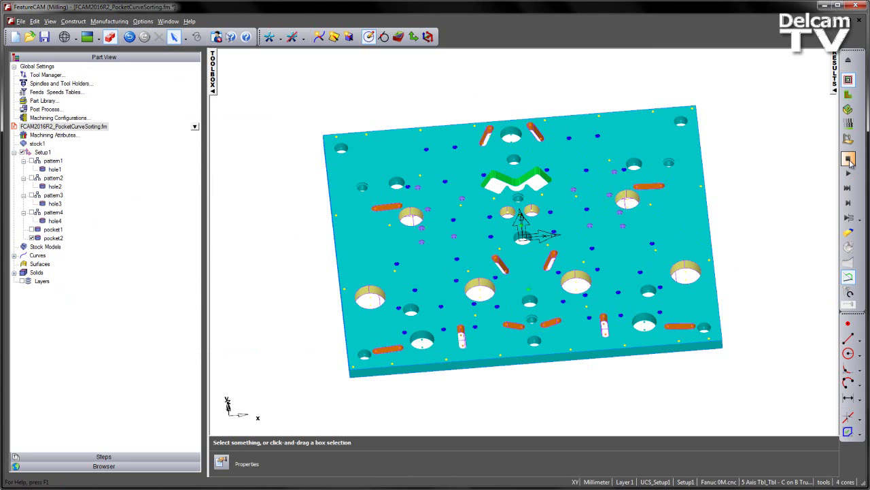
# Step: Set pocket2's boundary curves to manual ordering, sort them by X ascending with unidirectional transition, and accept the feature properties
pyautogui.doubleClick(53, 238)
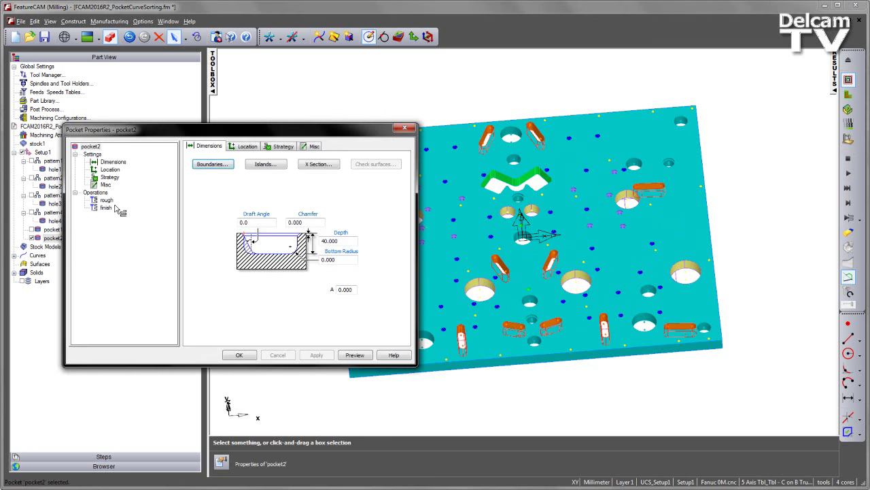
pyautogui.click(212, 166)
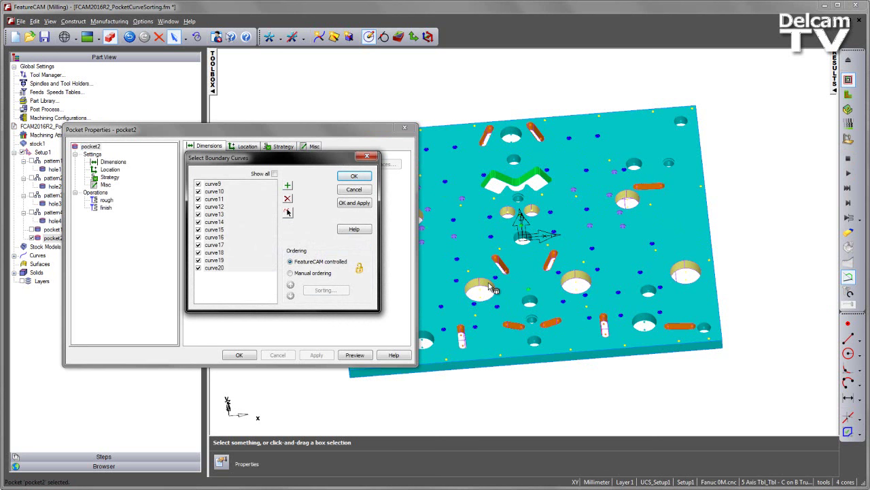
pyautogui.click(297, 273)
pyautogui.click(324, 291)
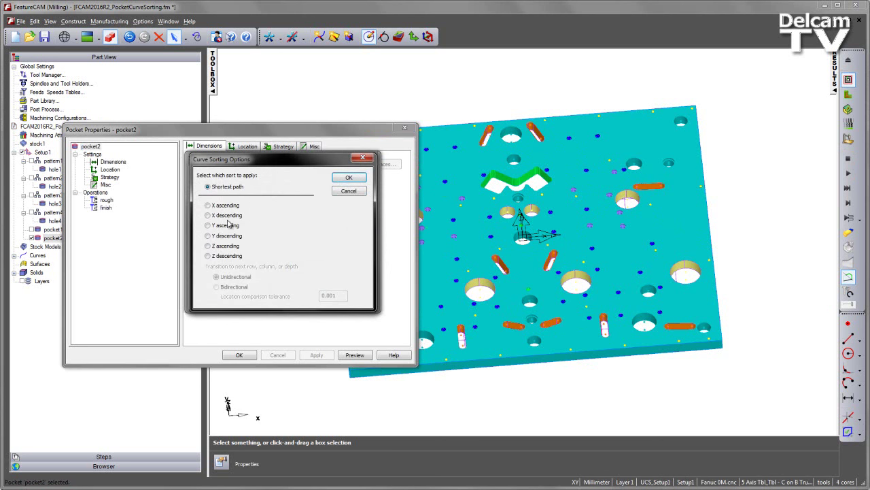
pyautogui.click(209, 206)
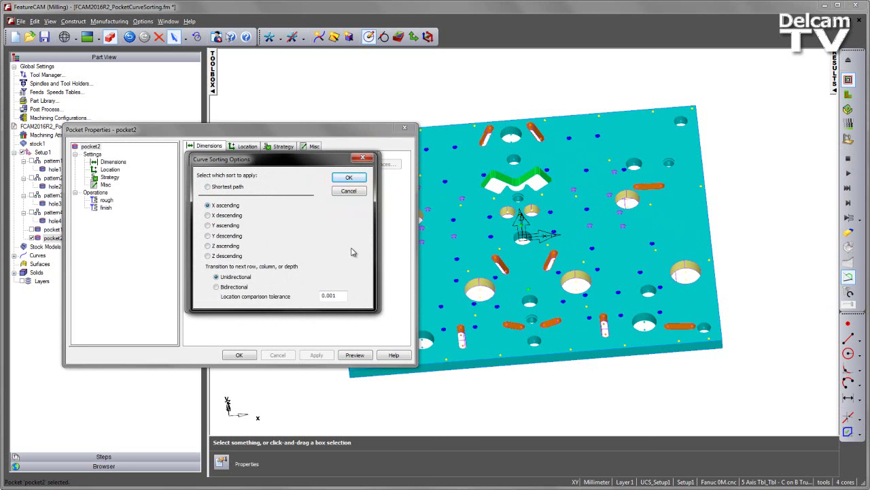
pyautogui.click(349, 178)
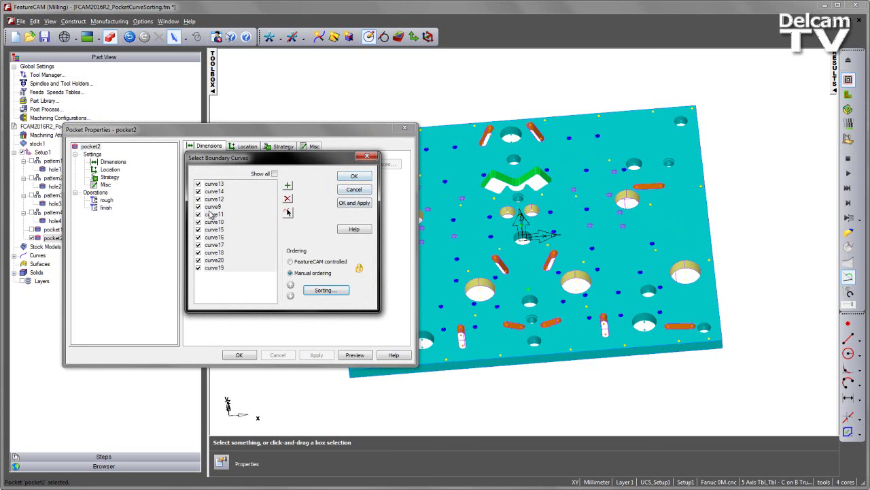
pyautogui.click(354, 177)
pyautogui.click(239, 354)
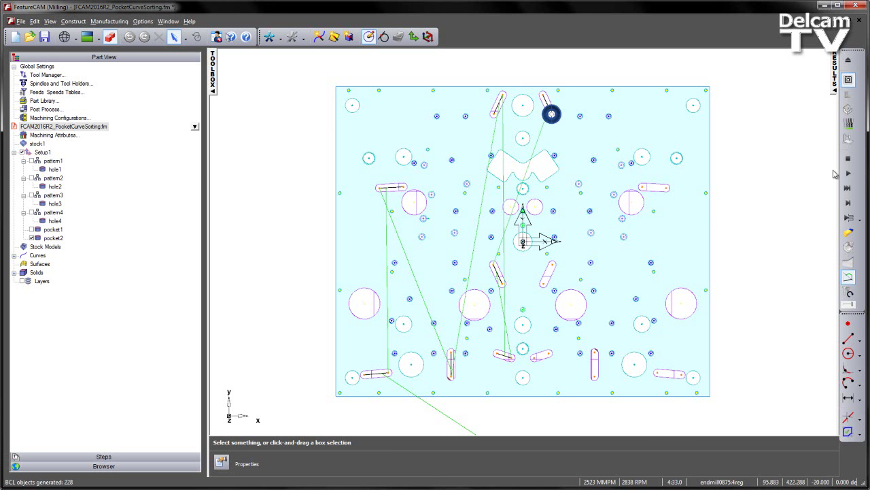
# Step: Examine pocket2's simulated X ascending cutting order from above, and abort the simulation
pyautogui.click(848, 173)
pyautogui.click(848, 158)
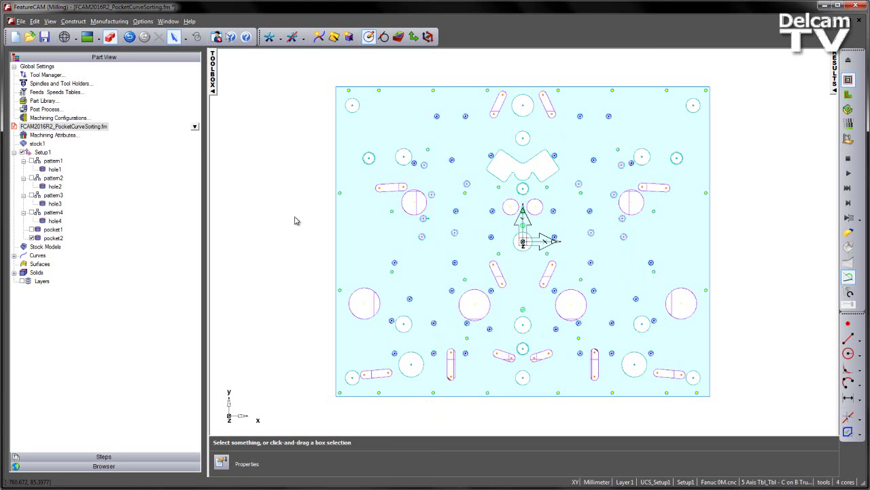
# Step: Hide all geometry and show only pocket2's boundary curves, curve9 through curve20
pyautogui.click(293, 37)
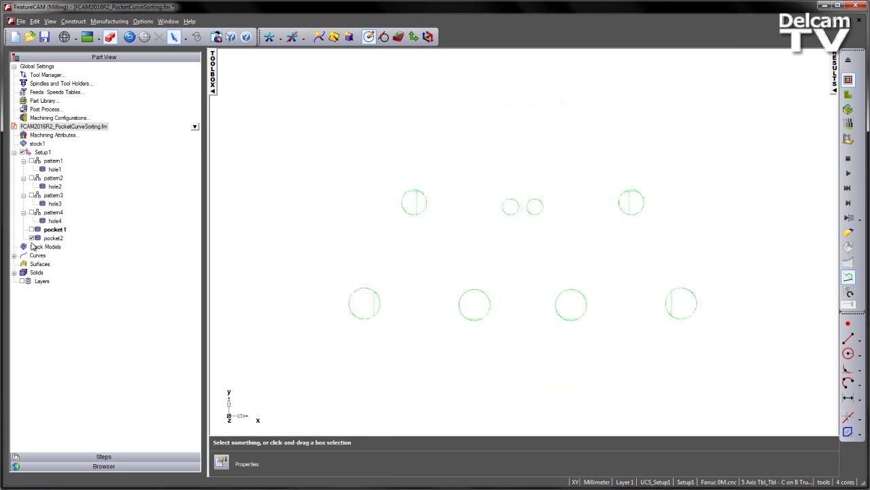
pyautogui.click(15, 255)
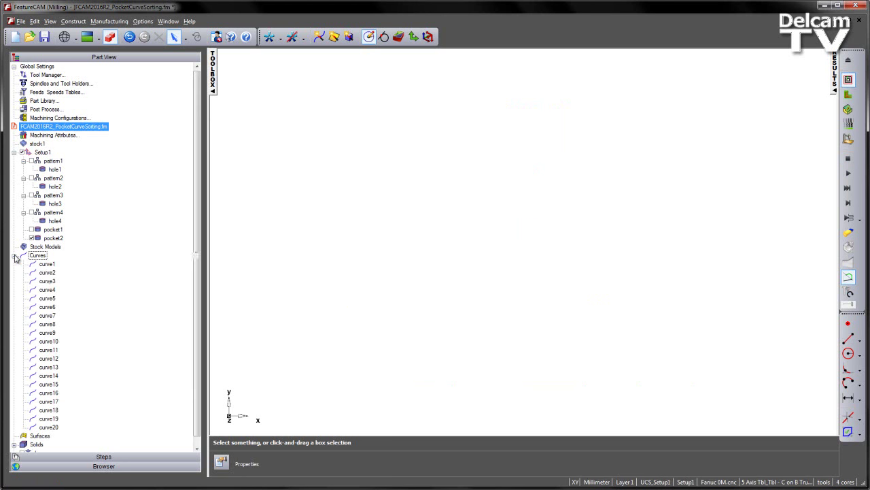
pyautogui.click(47, 333)
pyautogui.keyDown('shift'); pyautogui.click(49, 427); pyautogui.keyUp('shift')
pyautogui.rightClick(191, 431)
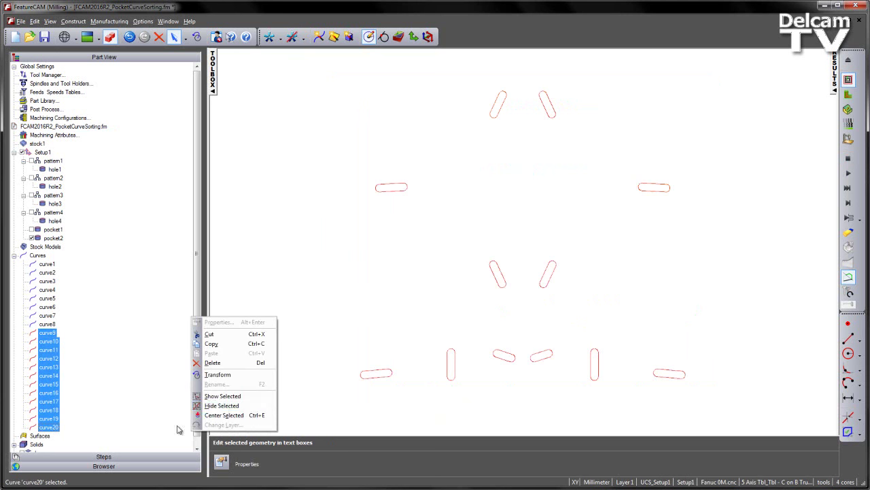
pyautogui.click(210, 395)
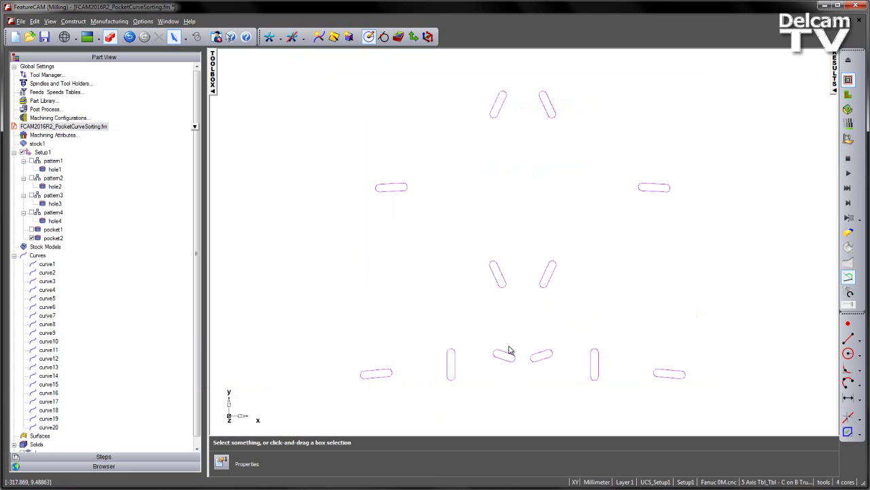
# Step: Load curve11 into the Curve Wizard's Curve Start/Reverse constructor to check its start point and direction
pyautogui.click(503, 355)
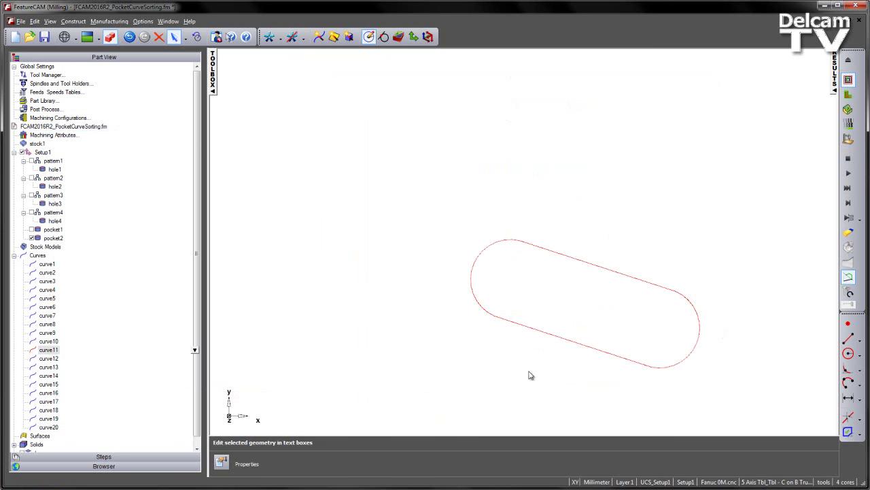
pyautogui.click(319, 37)
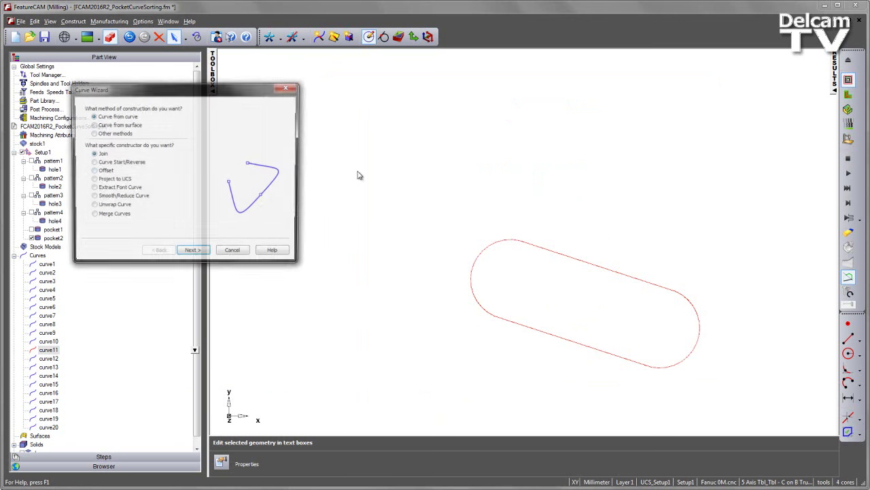
pyautogui.click(92, 163)
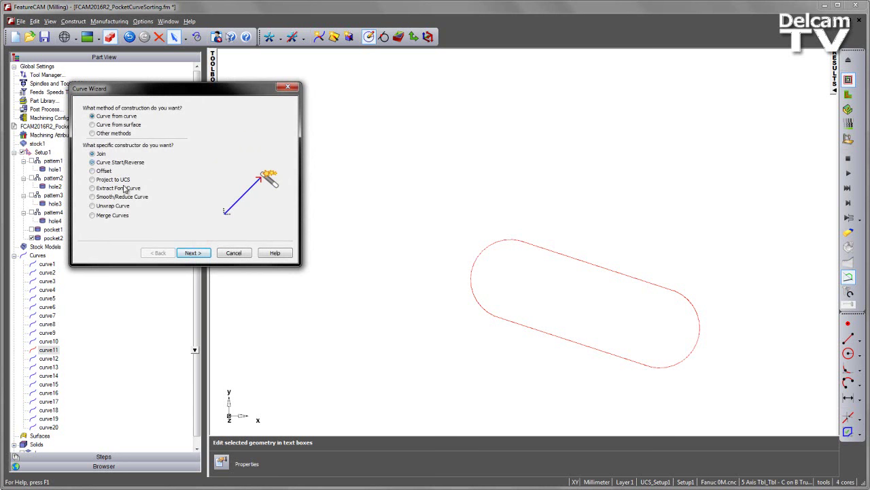
pyautogui.click(192, 253)
pyautogui.click(150, 128)
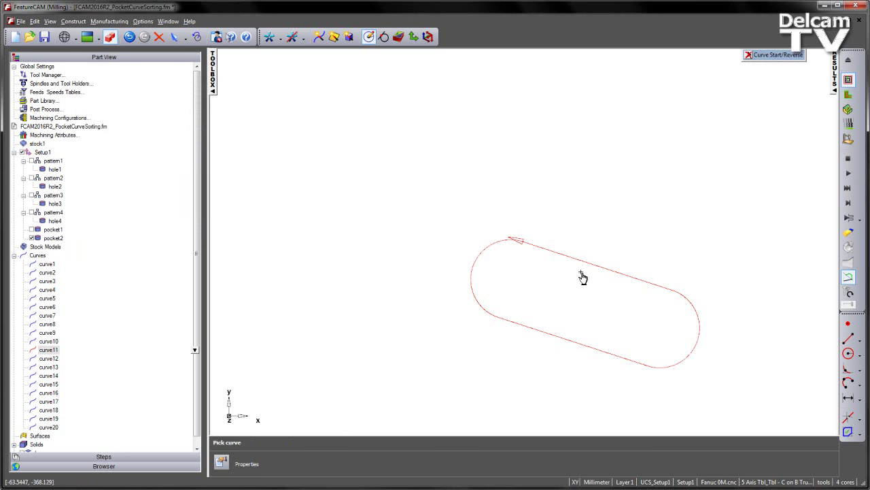
pyautogui.click(586, 265)
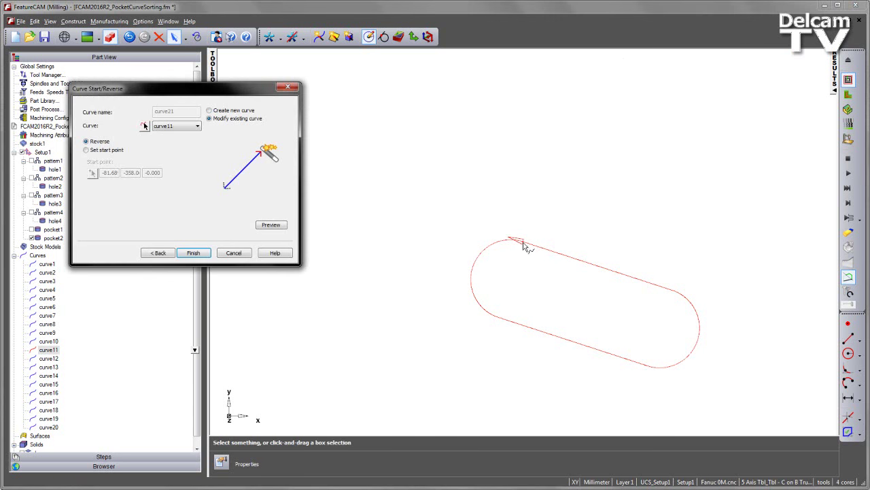
# Step: Pick the angled slot curve above curve11 in Curve Start/Reverse, keeping Reverse and Modify existing curve, and close the wizard
pyautogui.scroll(-3, 531, 242)
pyautogui.scroll(-3, 576, 230)
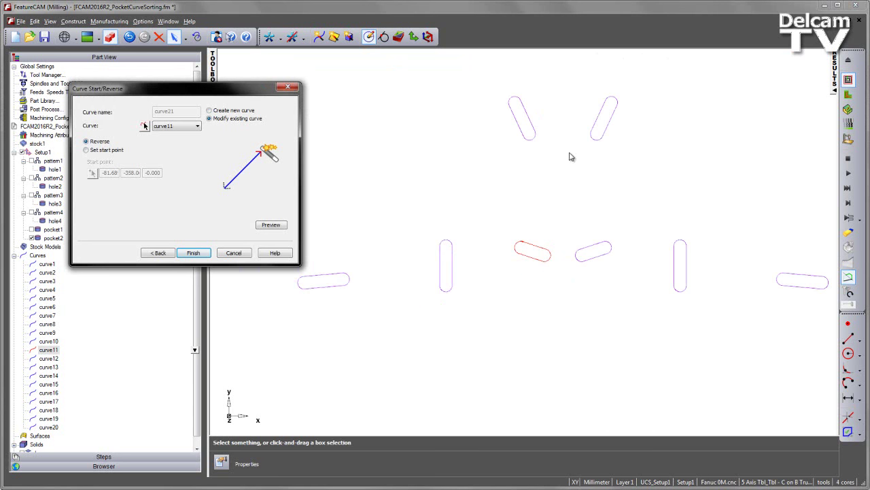
pyautogui.scroll(-1, 527, 291)
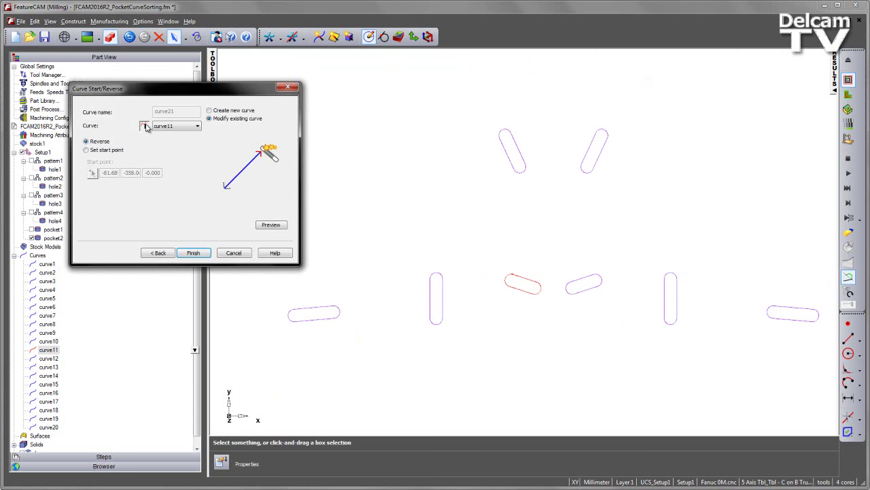
pyautogui.click(531, 169)
pyautogui.click(193, 252)
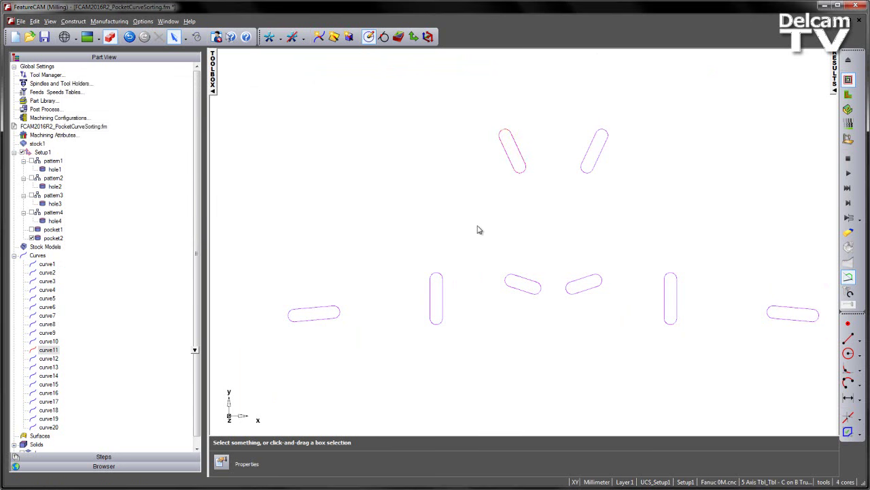
# Step: Reopen pocket2's boundary curve list, pick slots in the graphics to identify them, and move curve10 directly after curve9
pyautogui.scroll(-2, 479, 227)
pyautogui.moveTo(493, 168); pyautogui.dragTo(485, 199, button='middle')
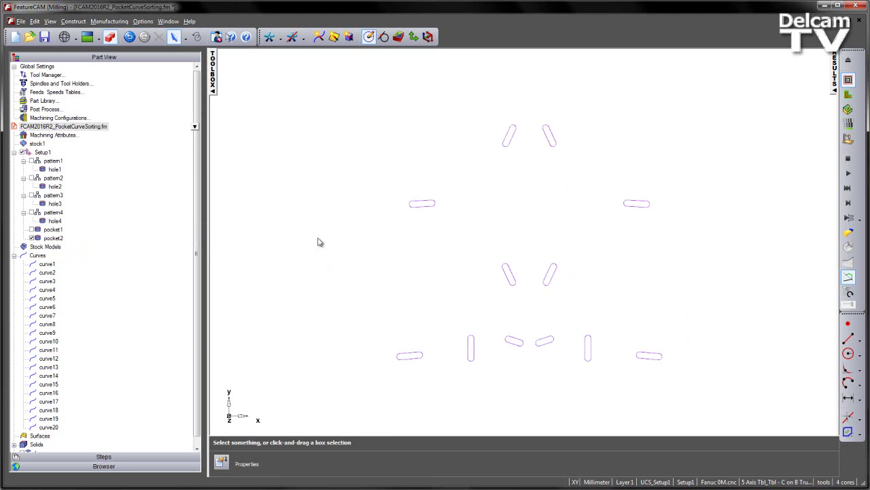
pyautogui.doubleClick(53, 238)
pyautogui.click(213, 164)
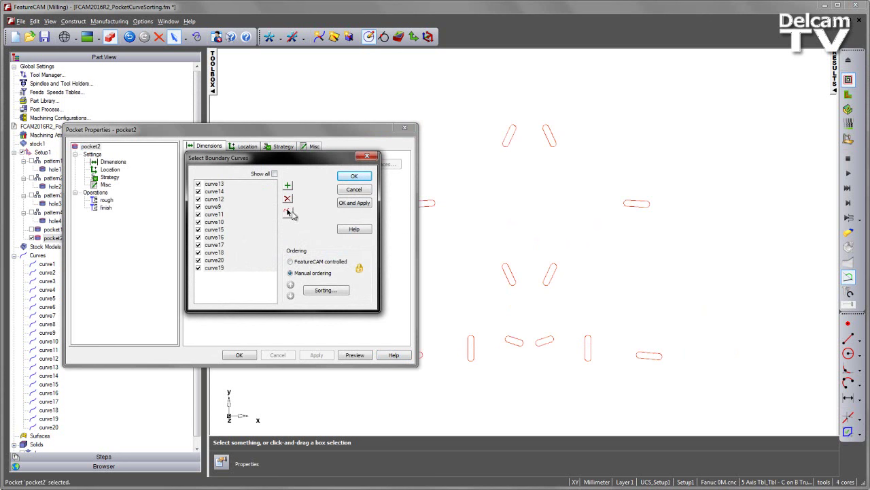
pyautogui.click(287, 212)
pyautogui.click(512, 142)
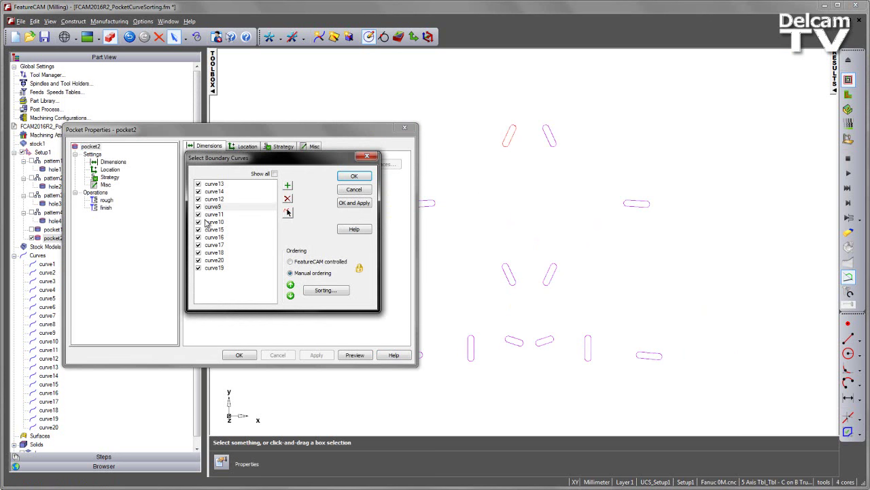
pyautogui.click(287, 213)
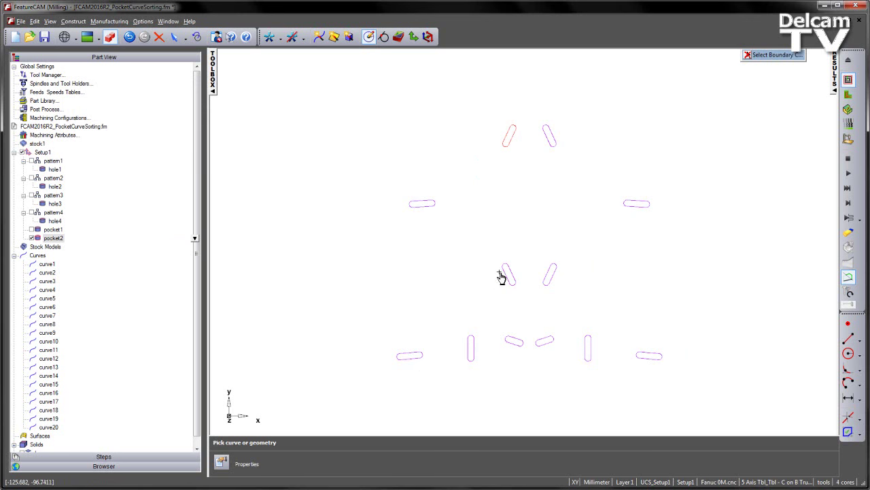
pyautogui.click(508, 274)
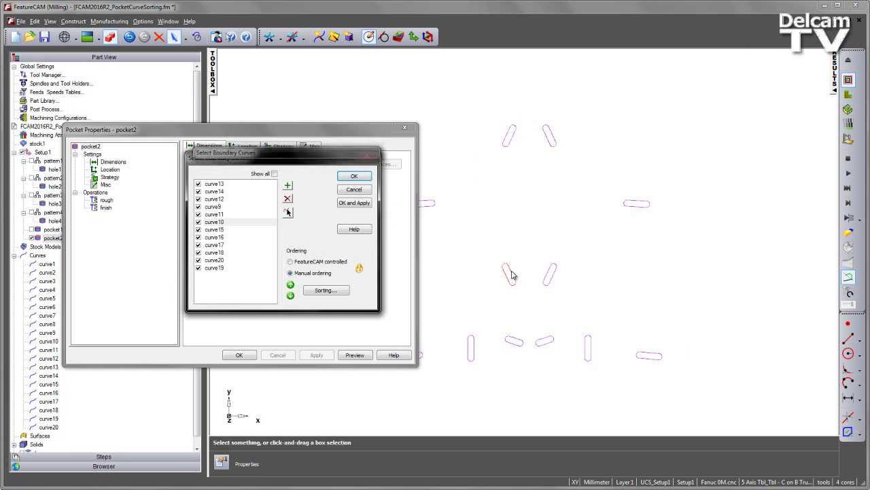
pyautogui.click(211, 222)
pyautogui.click(290, 286)
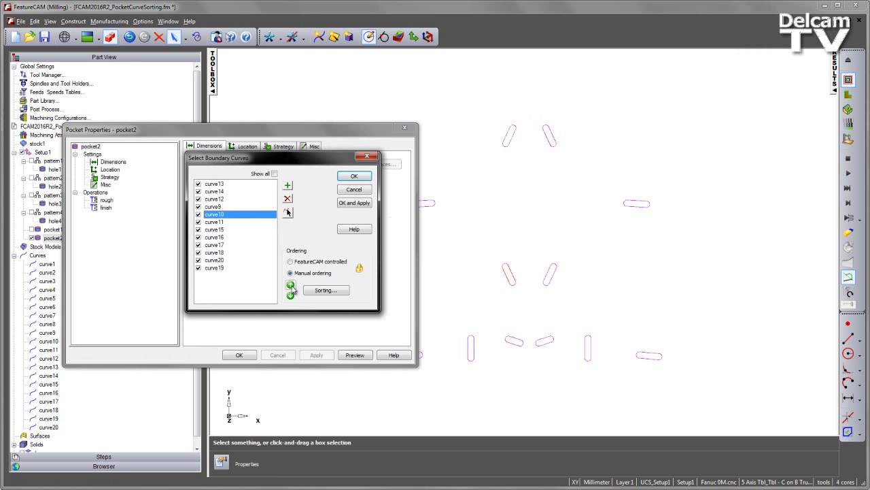
# Step: Identify the two short slots near the plate's lower centre and move curve17 directly after curve11 in the boundary order
pyautogui.click(287, 212)
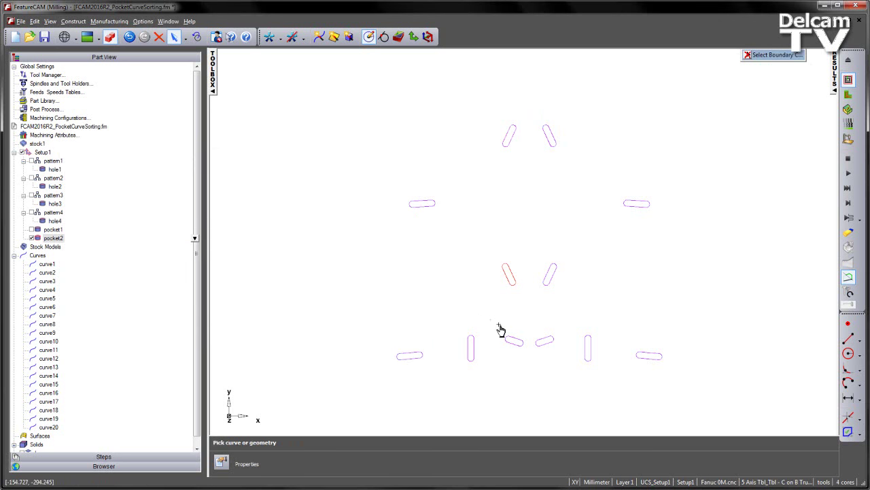
pyautogui.click(518, 345)
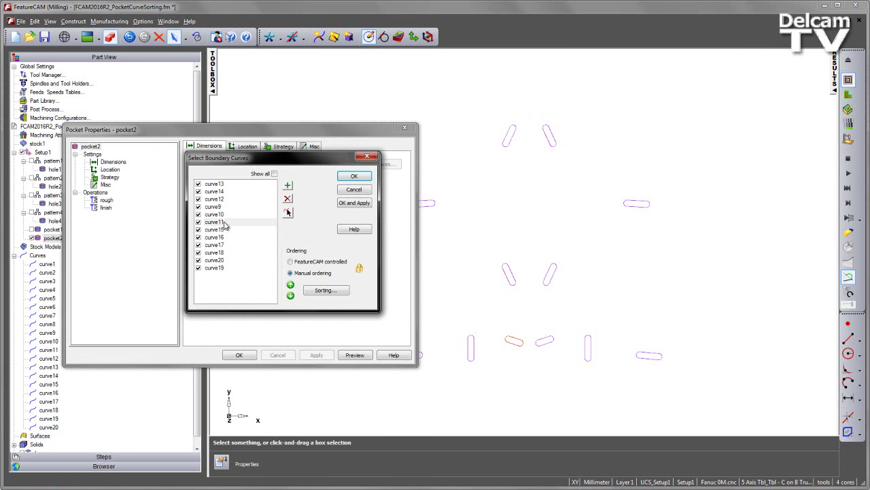
pyautogui.click(288, 212)
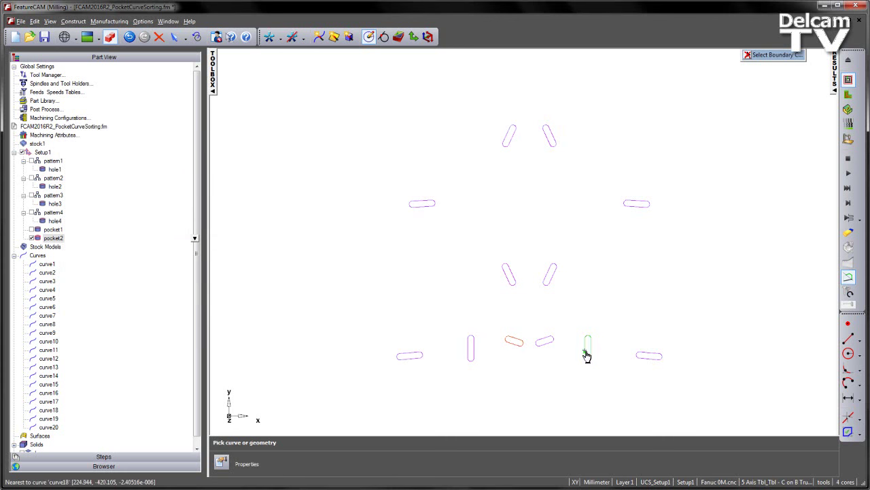
pyautogui.click(543, 342)
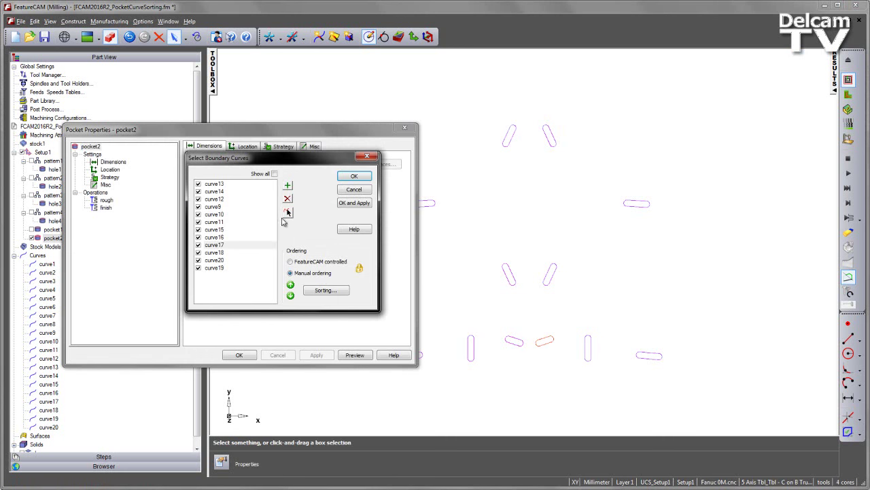
pyautogui.click(291, 286)
pyautogui.click(291, 287)
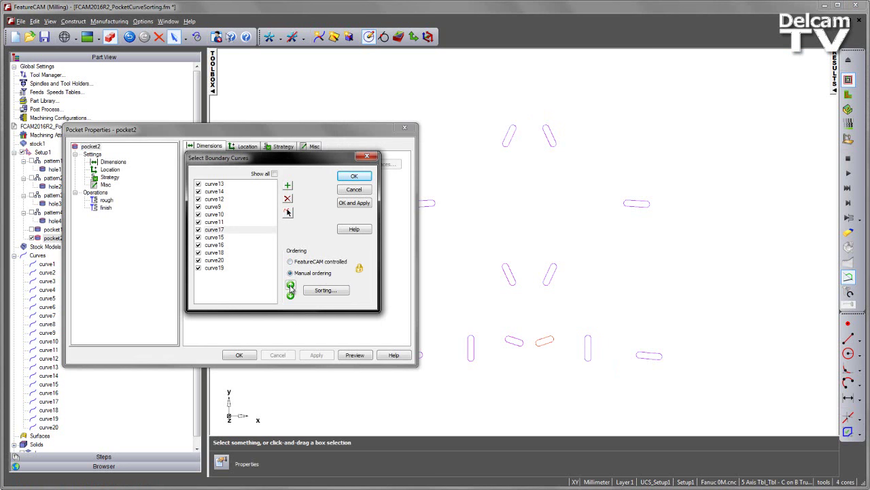
# Step: Move curve16 ahead of curve15 in the boundary order, check the remaining curves, and accept pocket2's new ordering
pyautogui.click(287, 212)
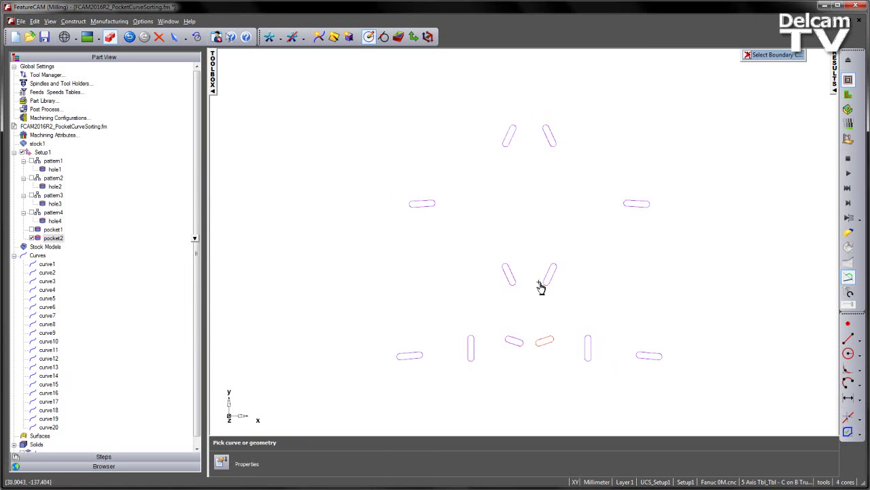
pyautogui.click(546, 283)
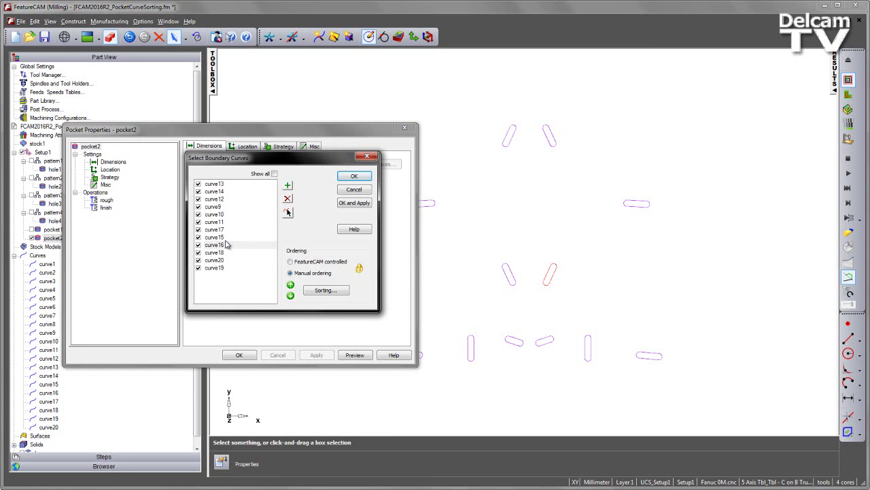
pyautogui.click(288, 212)
pyautogui.click(555, 142)
pyautogui.click(225, 261)
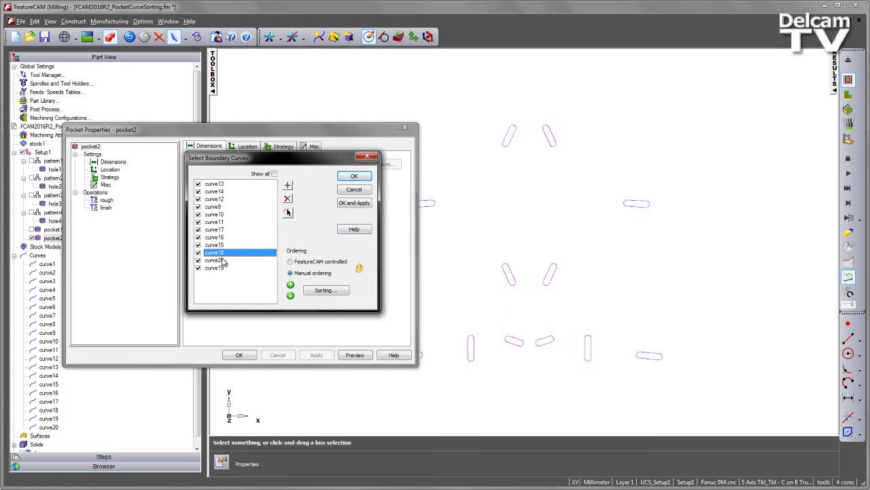
pyautogui.click(354, 177)
pyautogui.click(238, 355)
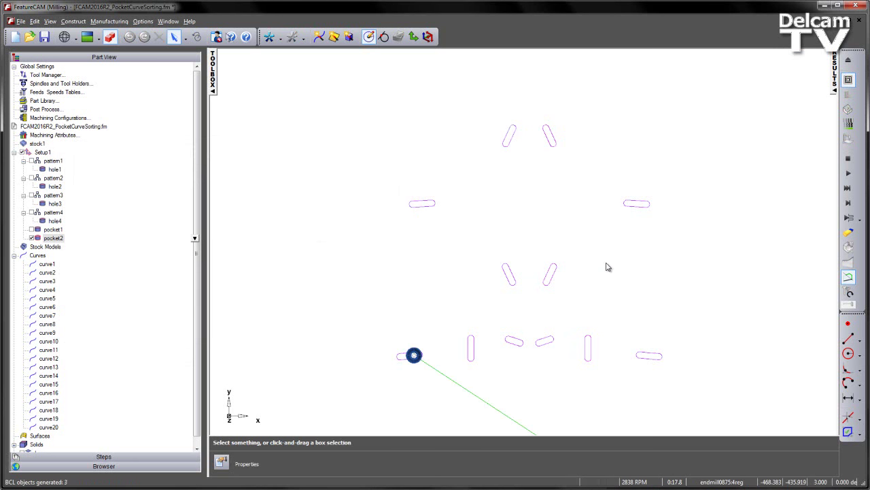
# Step: Run pocket2's centerline simulation through to the end to examine the manually adjusted cutting order
pyautogui.press('F5')
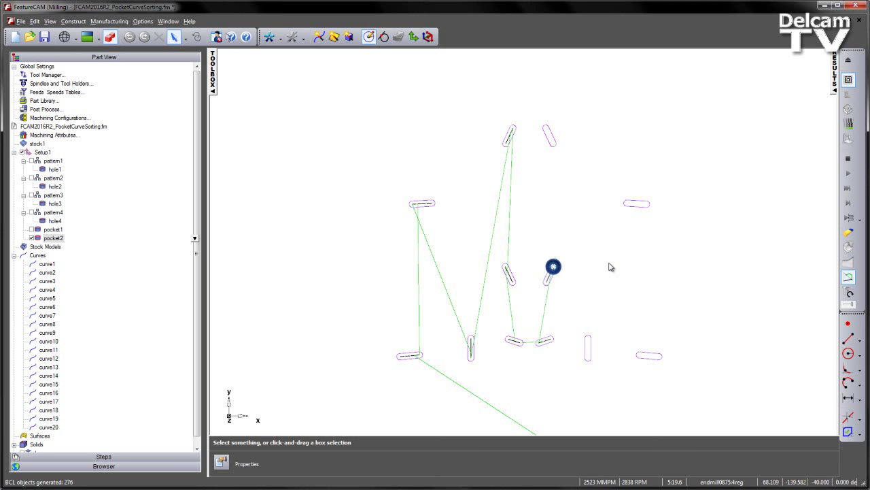
pyautogui.click(848, 188)
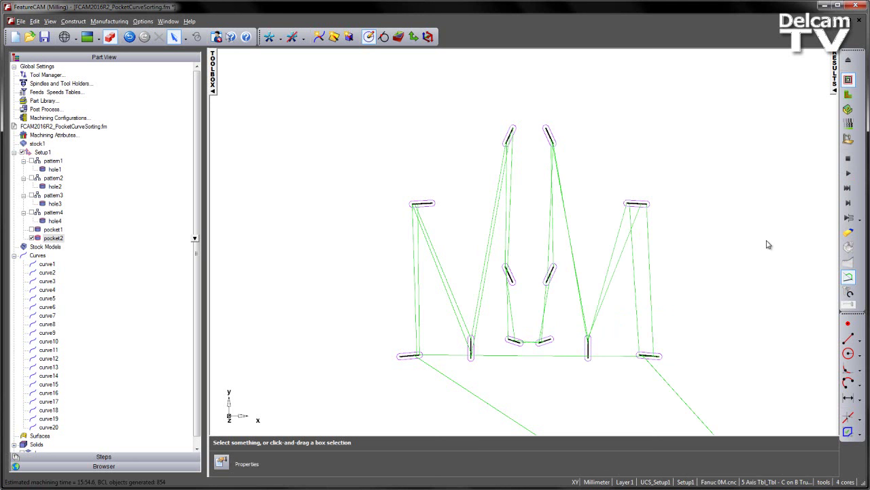